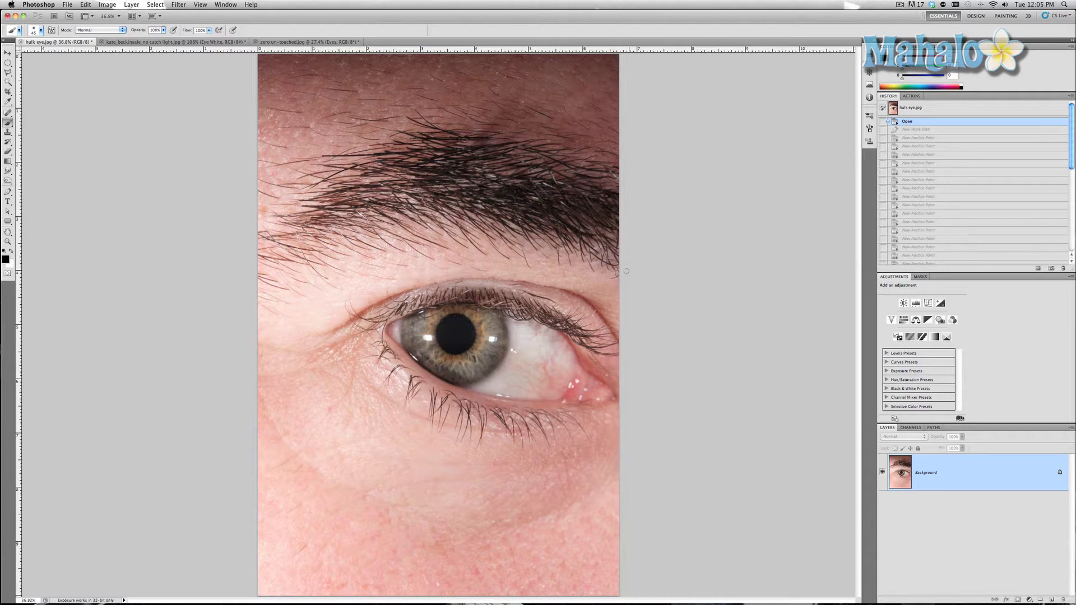
Step: With the Pen tool, start the iris path under the upper lashes and run it down the right edge
key("p")
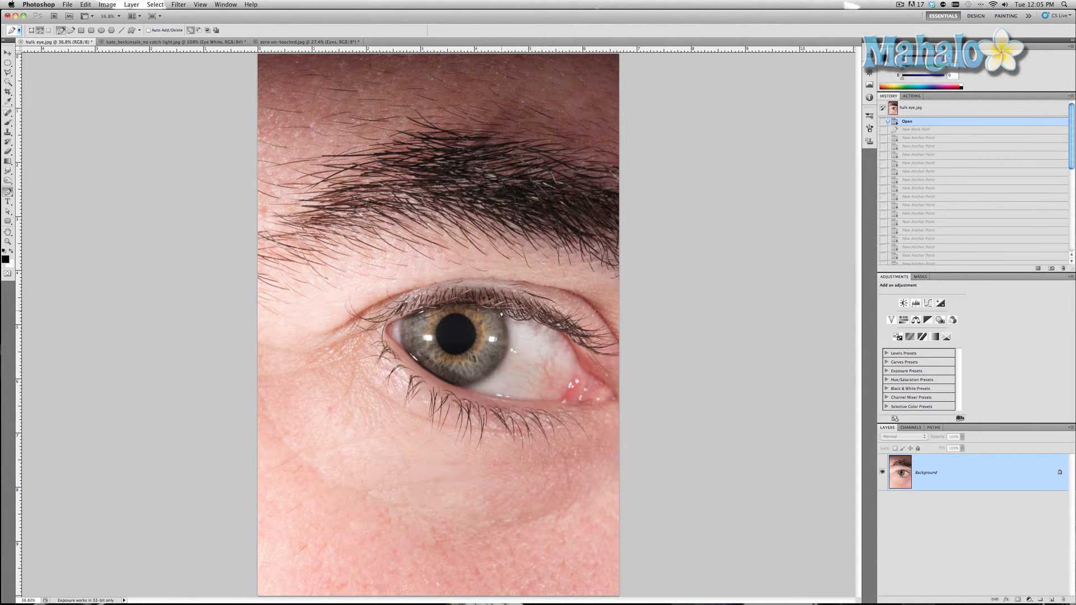
scroll(498, 336, "up", 5)
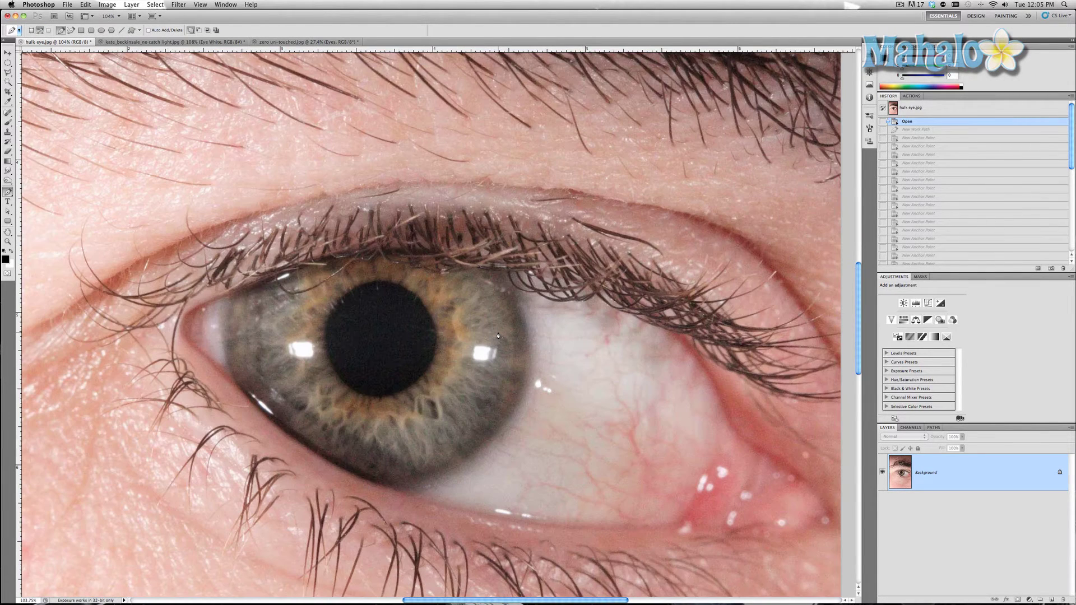
left_click(493, 265)
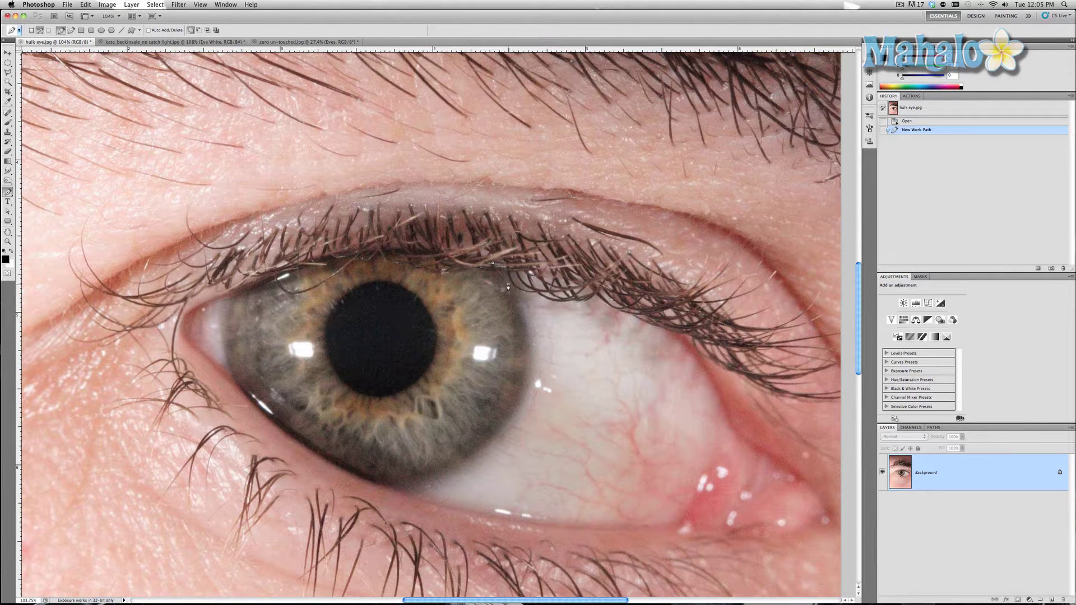
left_click(508, 284)
left_click(514, 298)
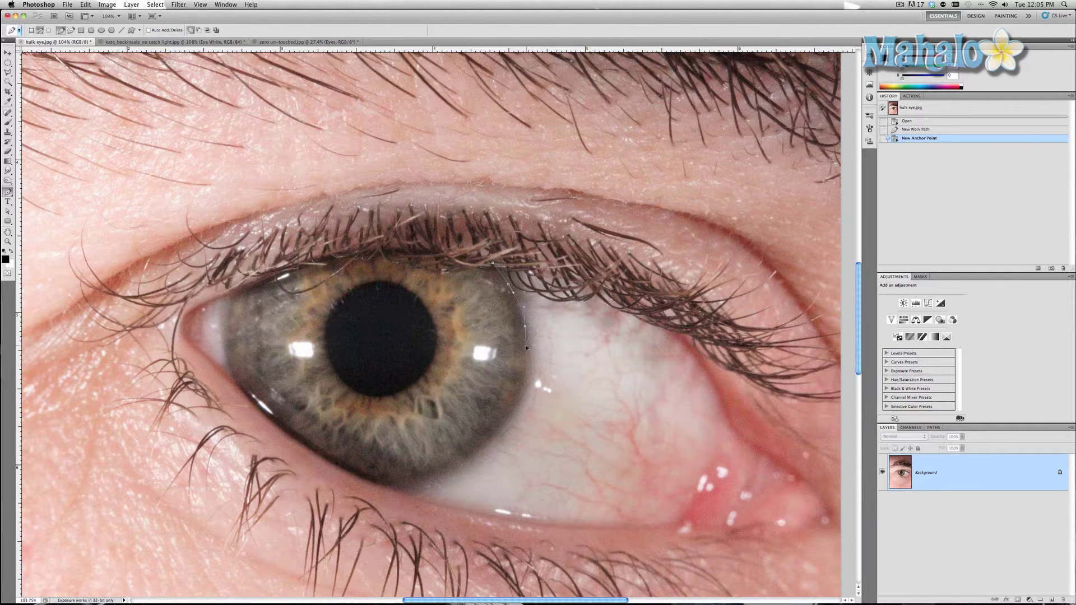
scroll(525, 346, "up", 1)
left_click(526, 350)
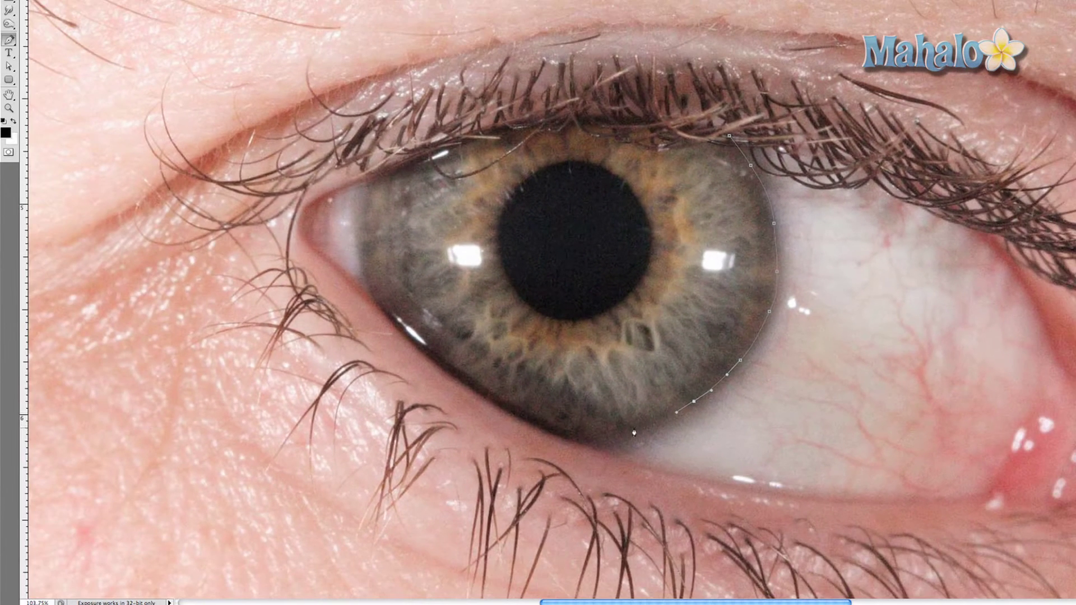
Step: Continue the path with curved points along the lower and lower-left iris edge
left_click_drag(577, 550, 476, 568)
left_click_drag(571, 443, 537, 423)
left_click(497, 406)
left_click(447, 372)
left_click(414, 346)
left_click(384, 315)
left_click_drag(374, 298, 368, 289)
Step: Trace the path up the left and across the upper iris edge, then close it at the start
left_click(362, 256)
left_click(363, 214)
left_click(374, 182)
left_click(399, 168)
left_click(443, 150)
left_click(476, 135)
left_click(510, 127)
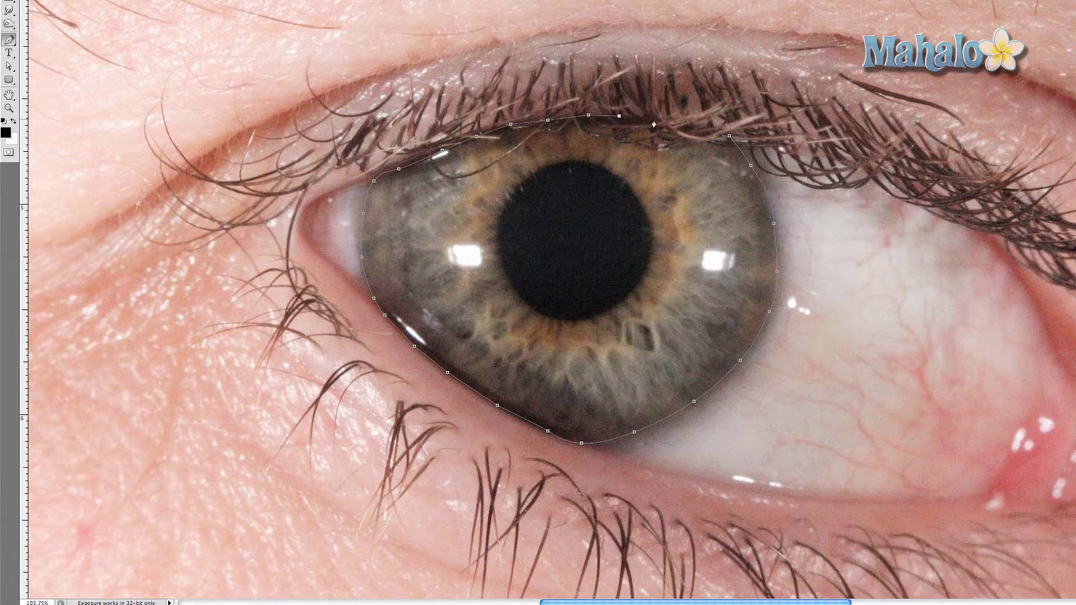
left_click(729, 136)
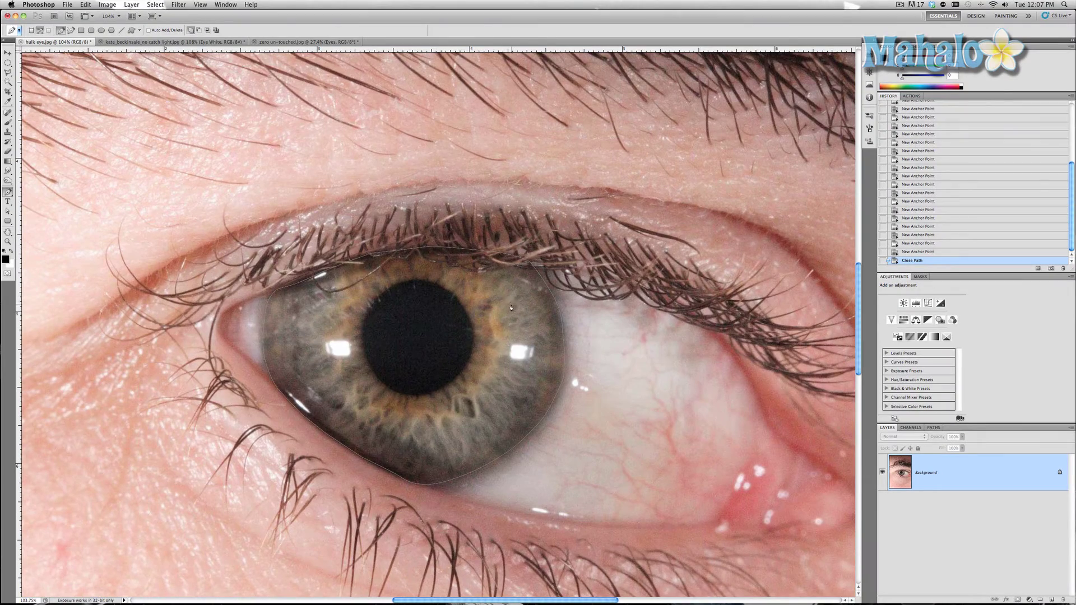
Step: Turn the iris path into a 5-pixel feathered selection and hide the Background to view the iris alone
right_click(511, 311)
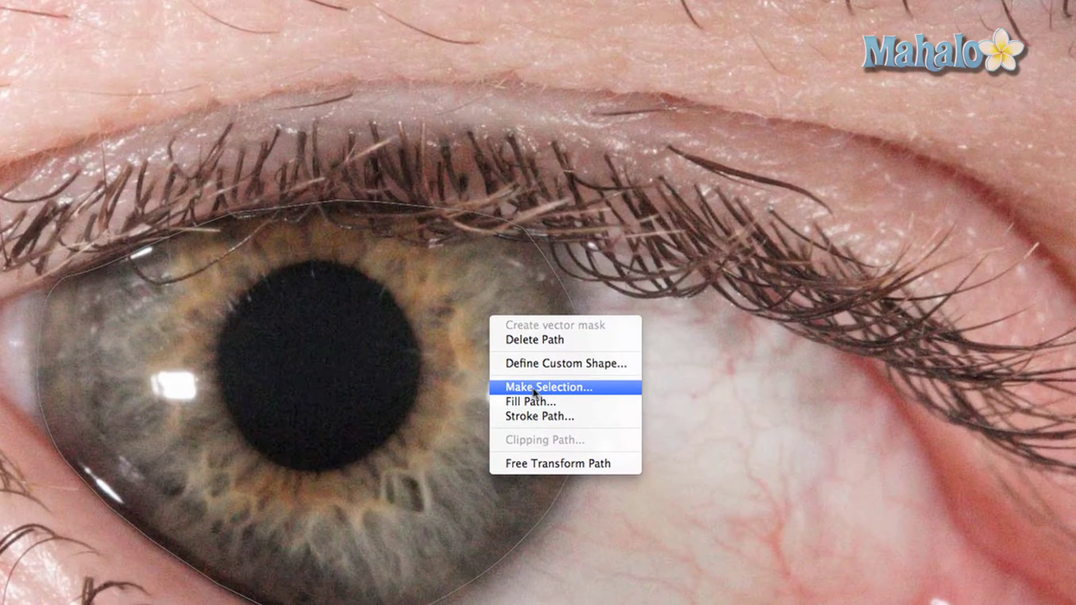
left_click(533, 387)
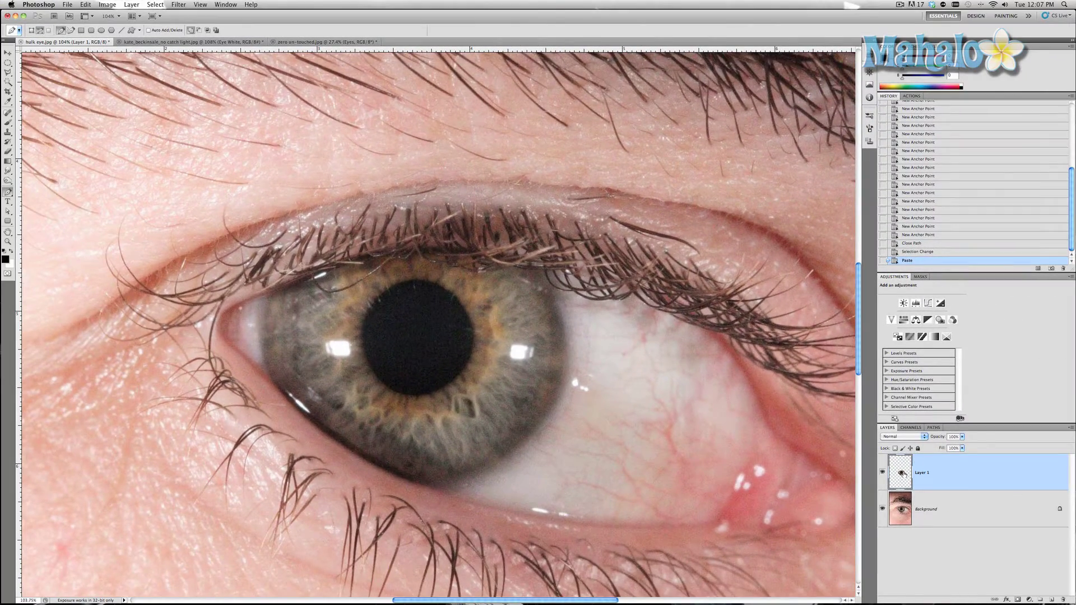
left_click(882, 509)
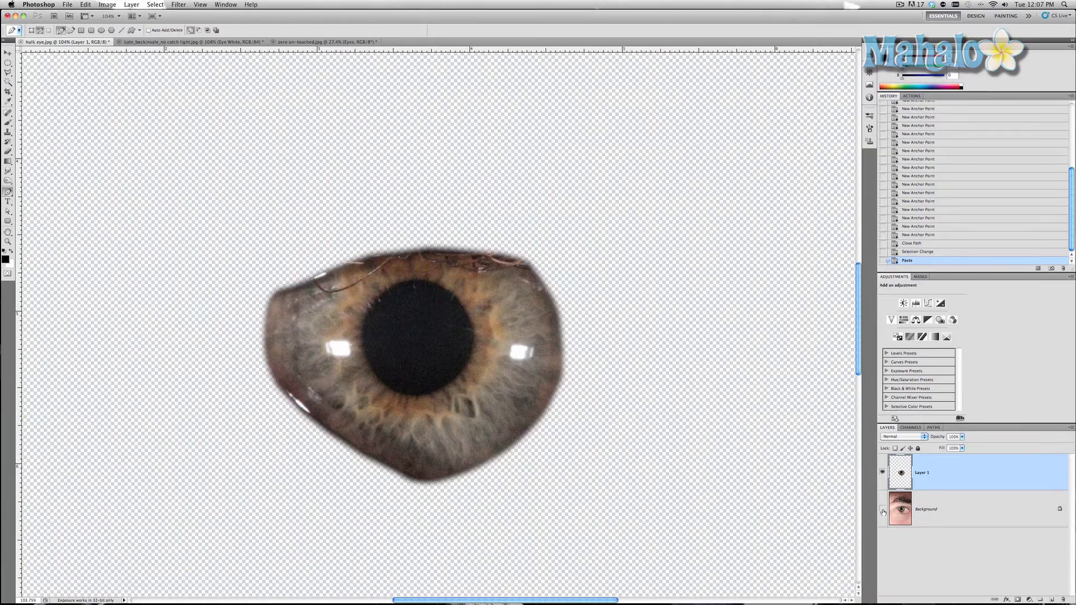
left_click(883, 510)
left_click(883, 510)
Step: Show the Background again and rename Layer 1 to 'Green'
left_click(883, 509)
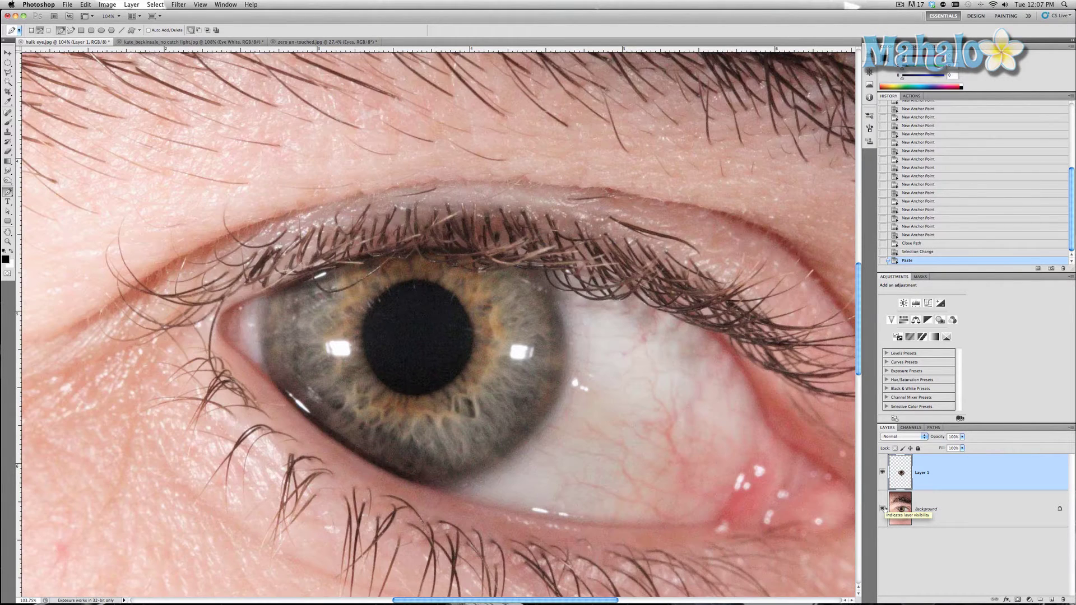
double_click(928, 474)
type("Green")
key("Return")
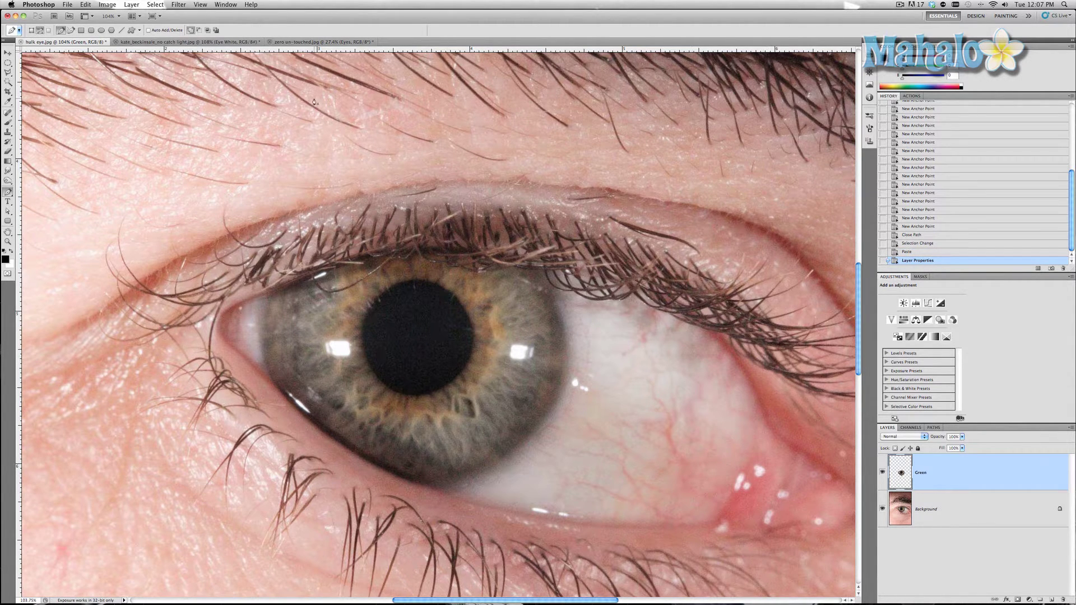
Step: Add a Hue/Saturation adjustment layer clipped to the Green layer and select it for editing
left_click(131, 6)
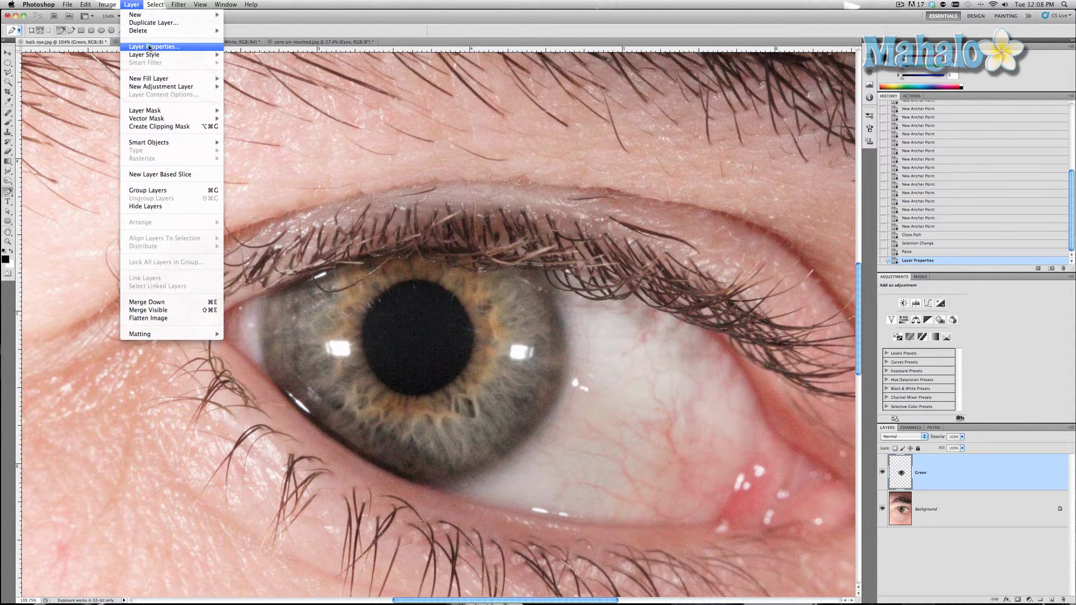
mouse_move(171, 89)
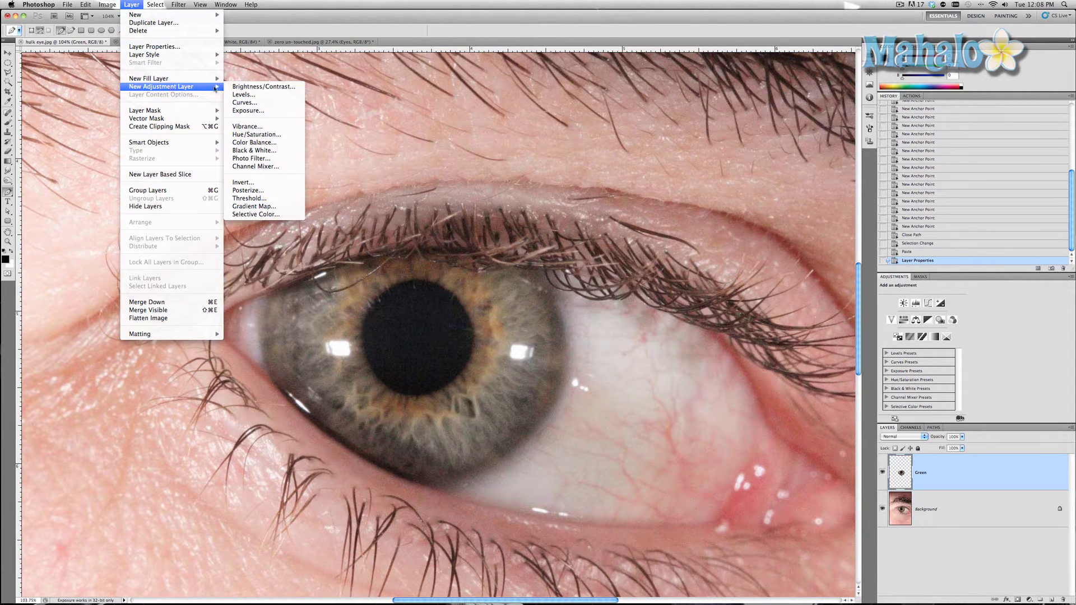
left_click(244, 135)
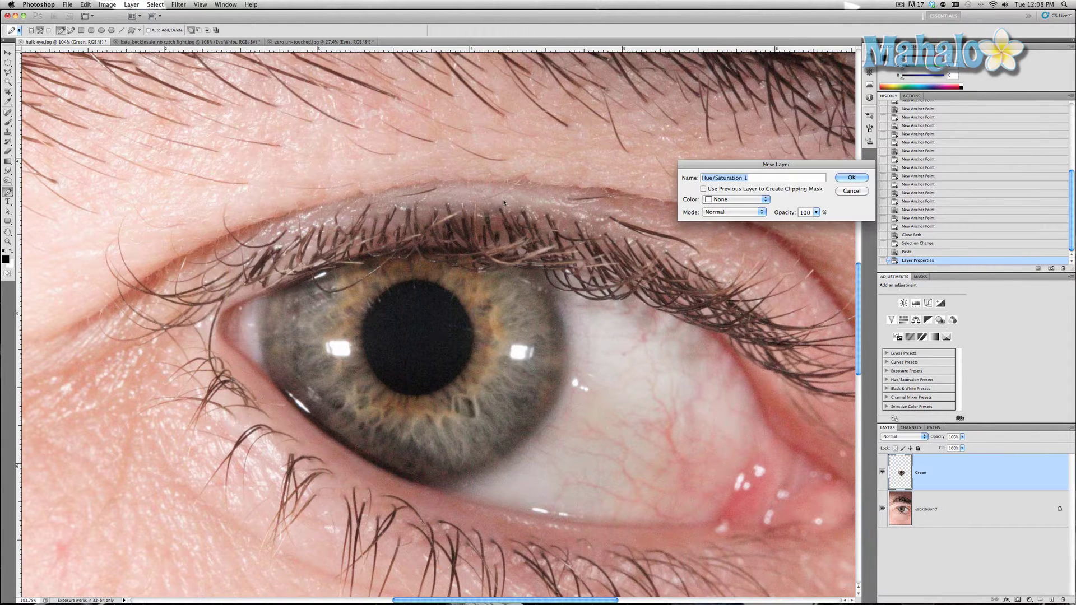
left_click(849, 178)
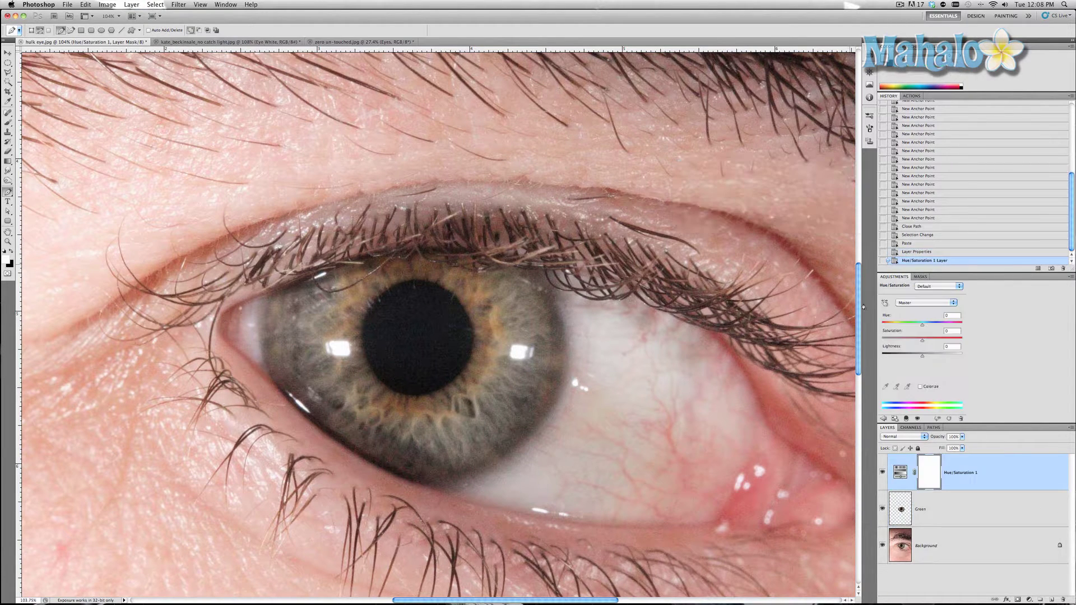
left_click(907, 418)
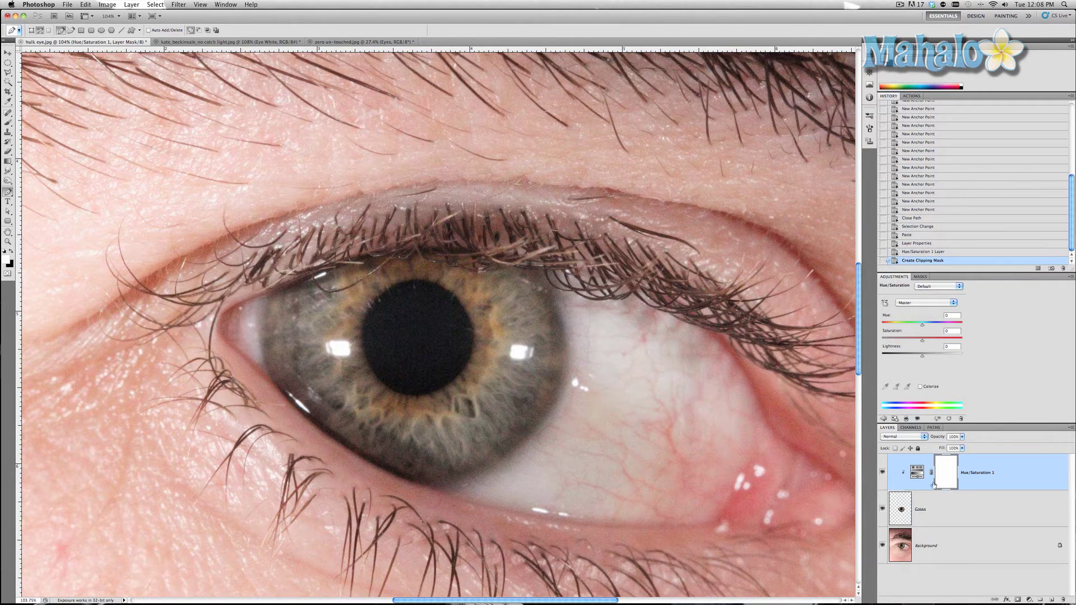
left_click(903, 513)
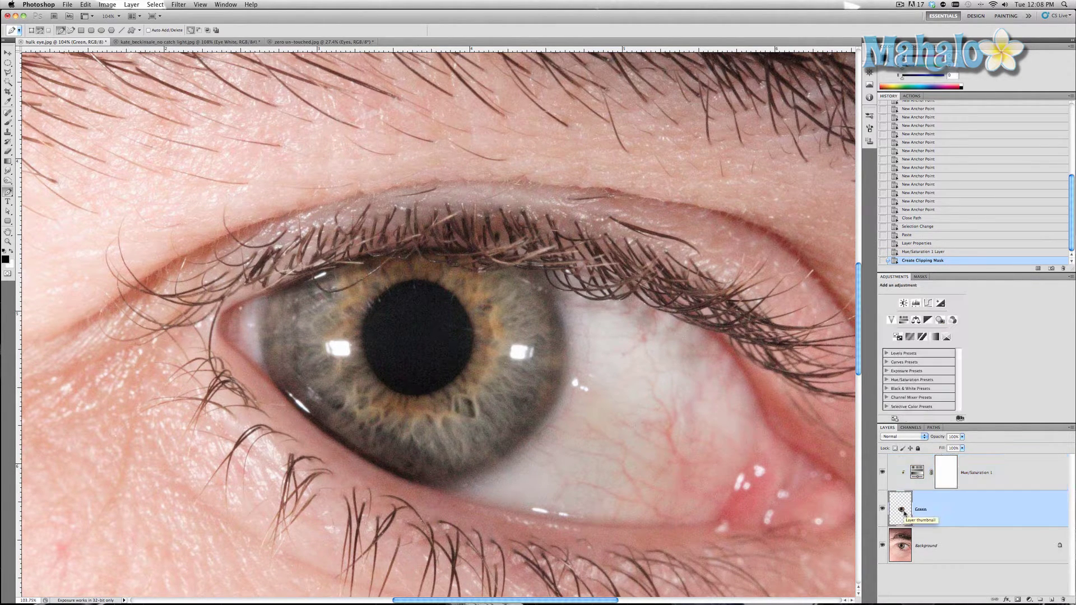
left_click(987, 473)
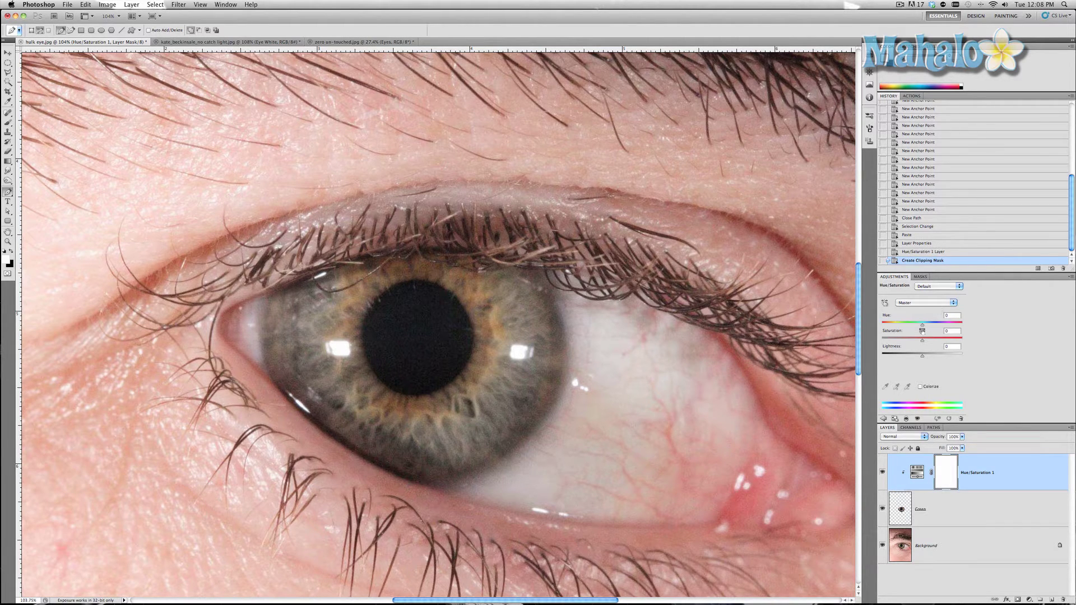
Step: Set the Hue/Saturation adjustment to Hue +67, Saturation +61 and Lightness -10
left_click_drag(923, 327, 918, 357)
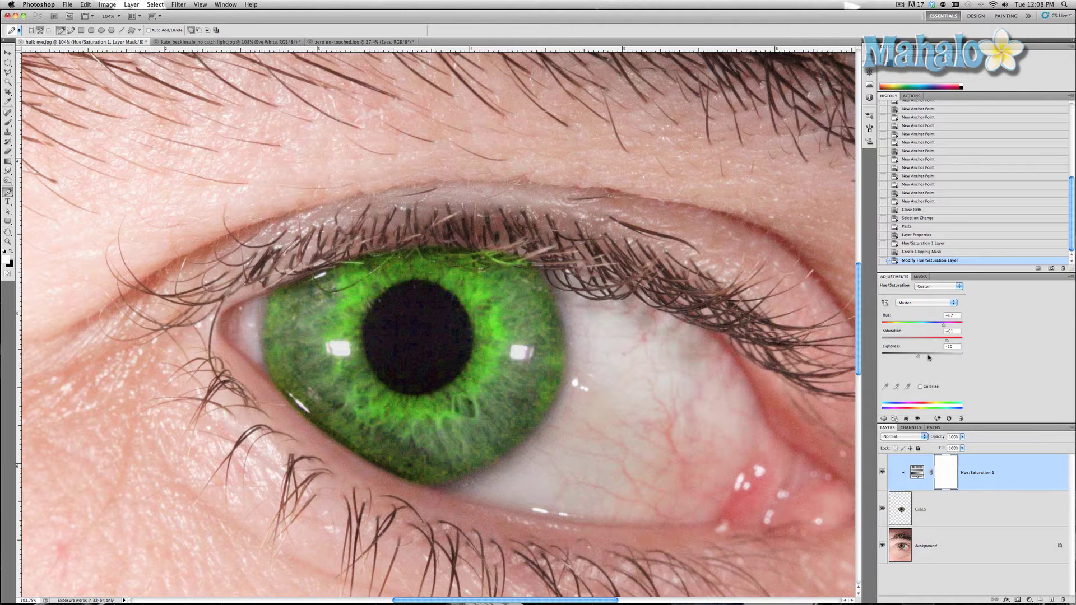
Step: Duplicate the Green layer, move the copy above the adjustment, and keep the adjustment clipped to Green
left_click(921, 507)
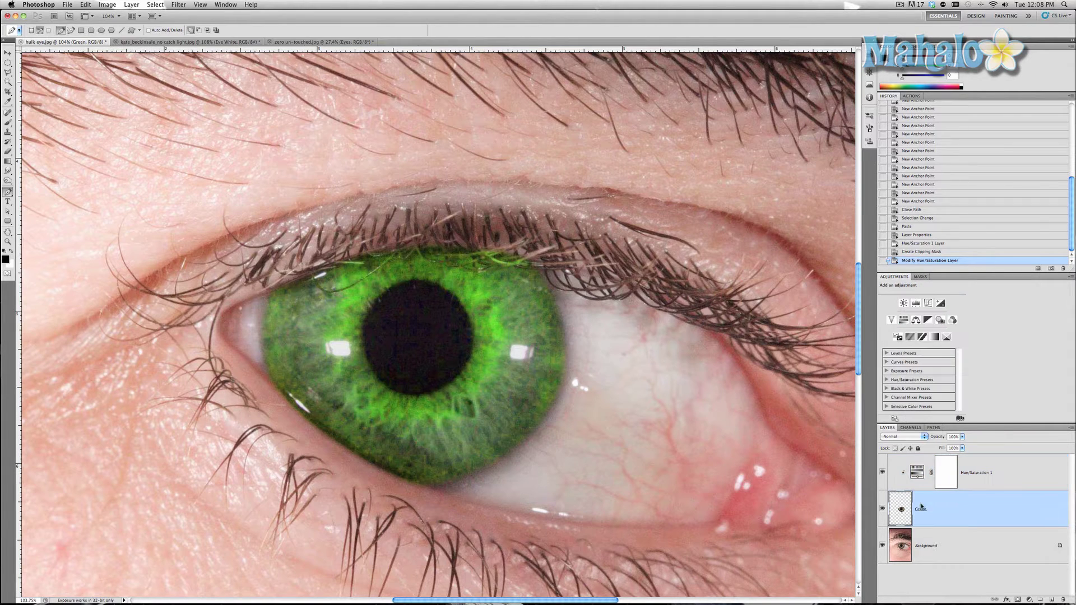
key("super+j")
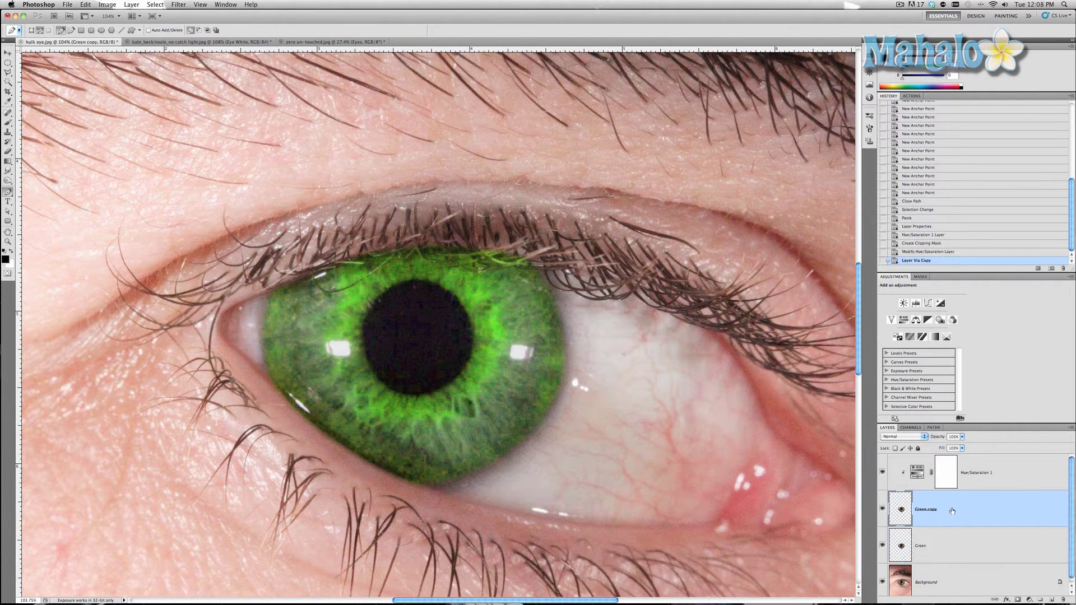
left_click_drag(954, 511, 938, 457)
left_click(961, 509)
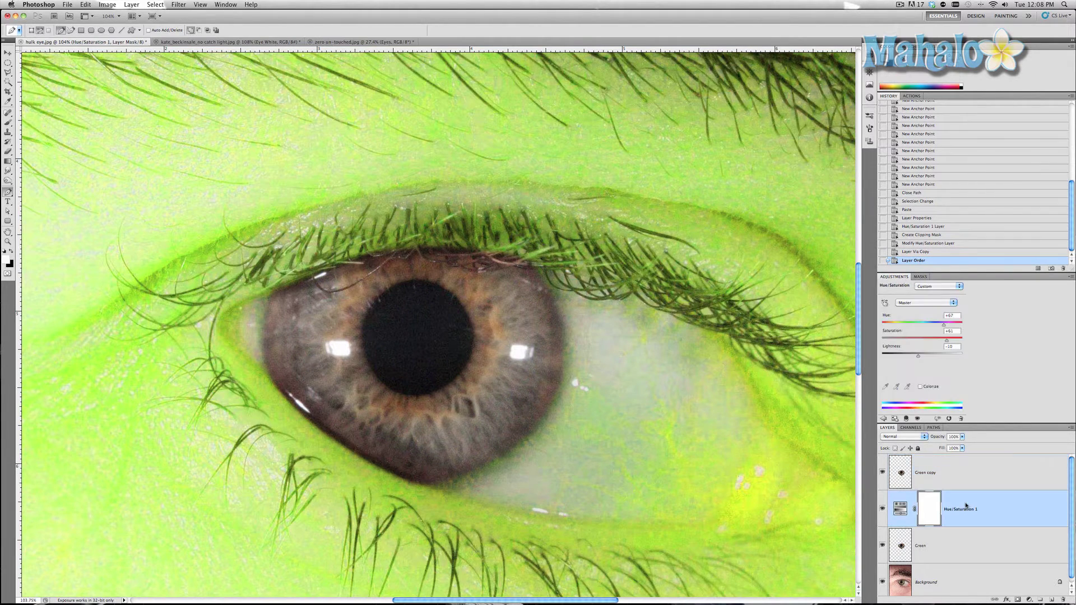
left_click(906, 419)
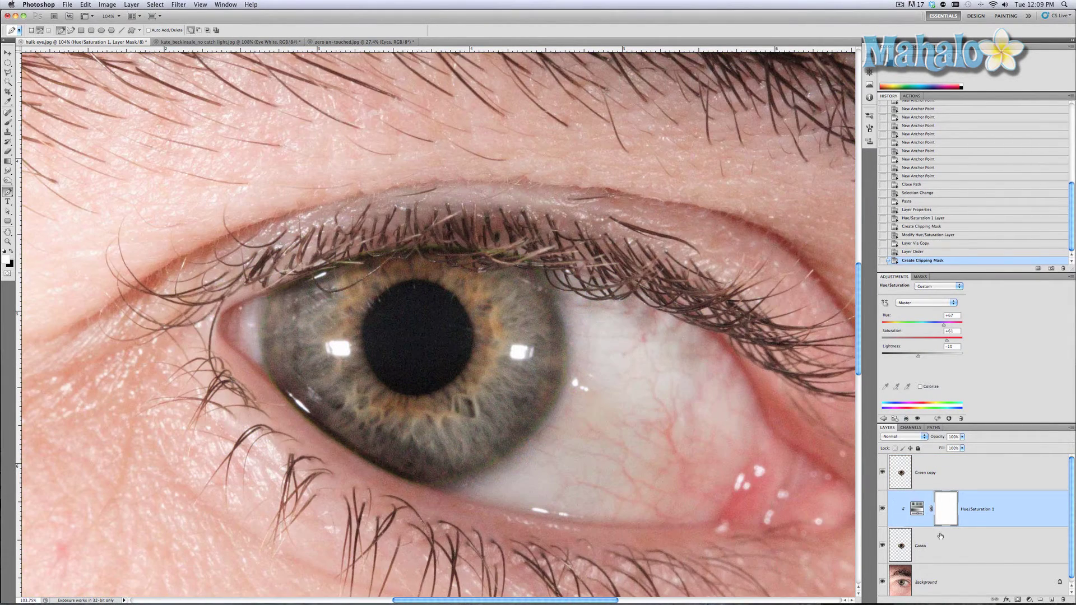
left_click(937, 544)
left_click(901, 483)
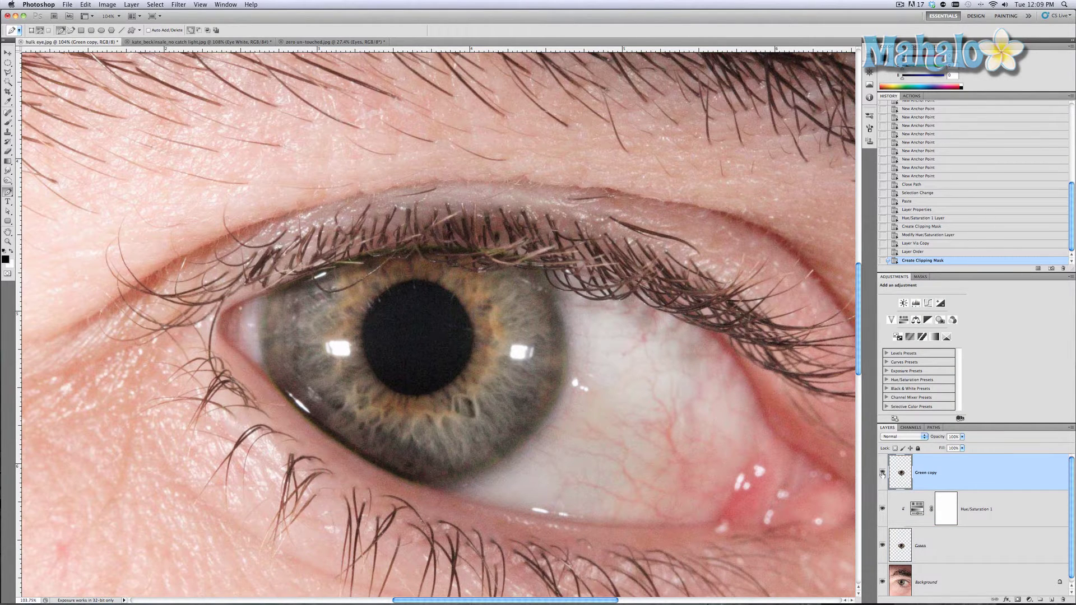
Step: Toggle the Green copy's visibility to compare, then rename it 'Yellow'
left_click(881, 474)
left_click(882, 473)
double_click(926, 472)
type("Yellow")
key("Return")
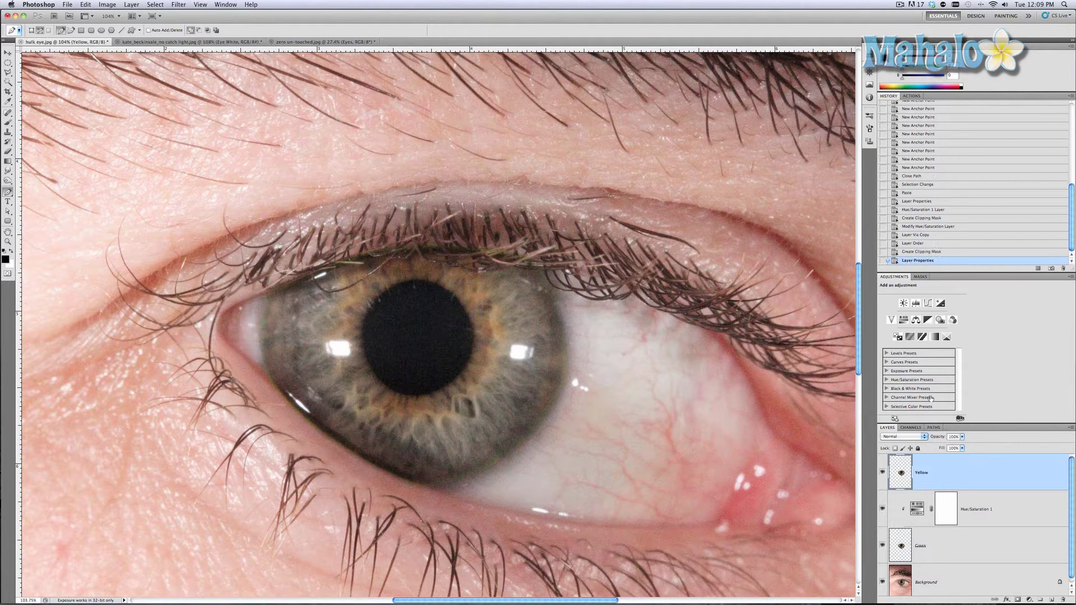
Step: Add a second Hue/Saturation adjustment layer and clip it to the Yellow layer
left_click(132, 4)
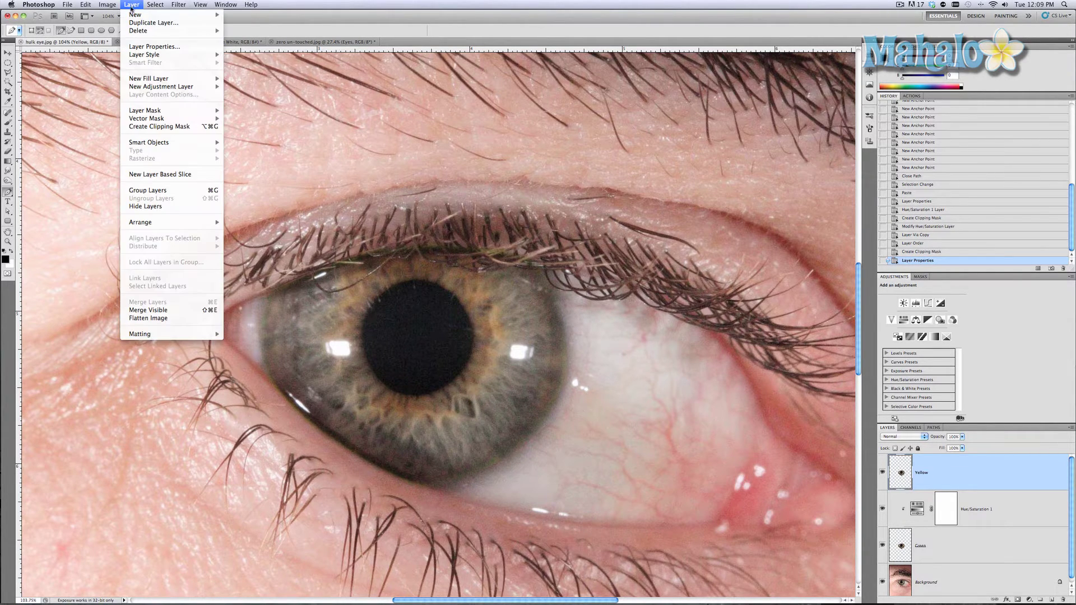
mouse_move(185, 87)
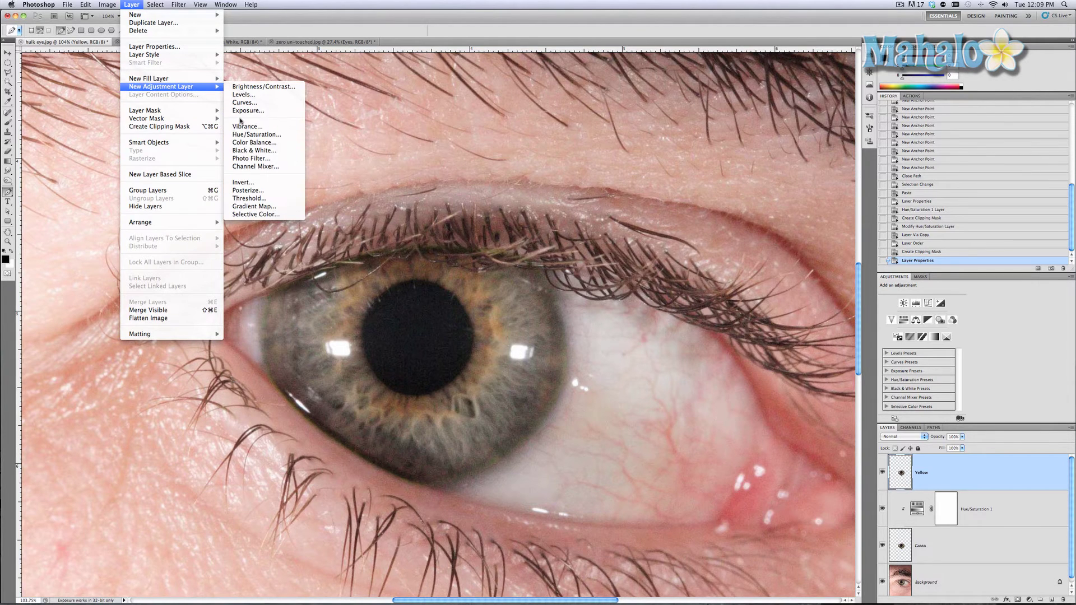
left_click(251, 135)
key("Return")
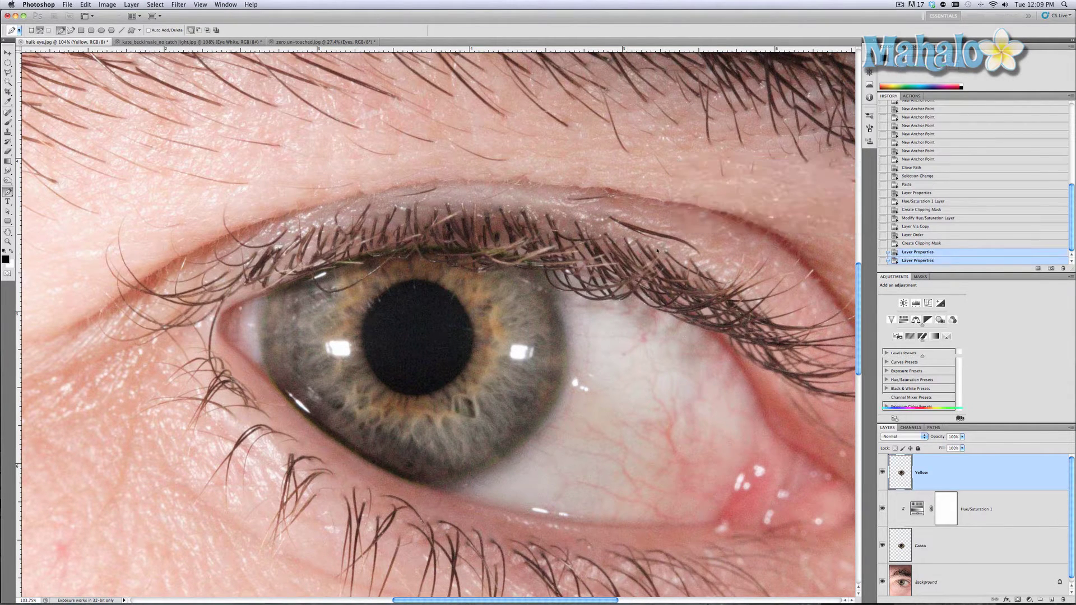
left_click(959, 464)
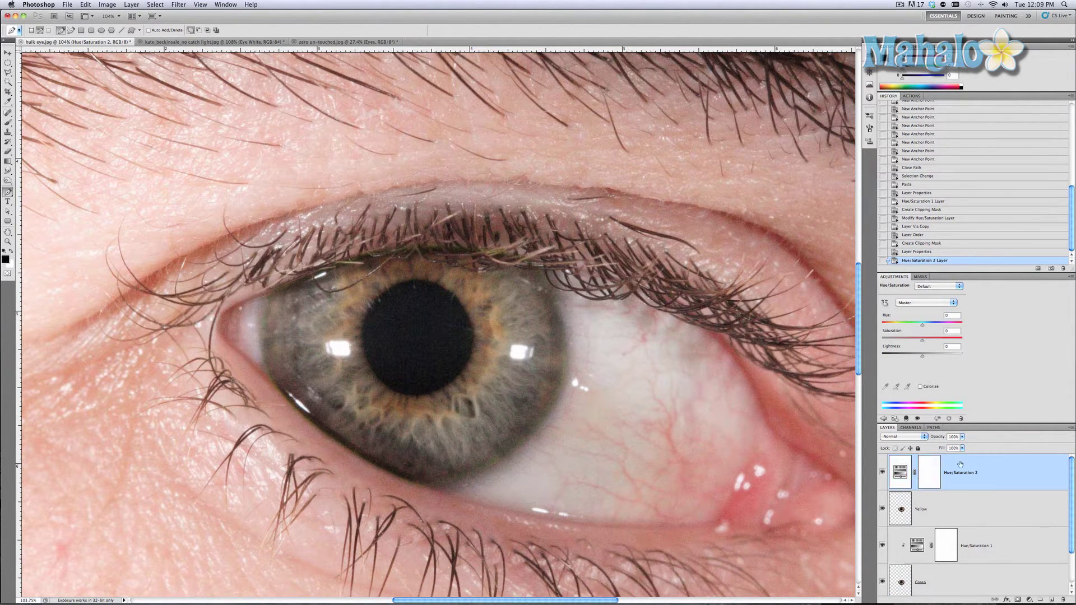
left_click(906, 419)
Step: Set the new adjustment to Hue +26 and Saturation +66 to turn the iris yellow
left_click(935, 510)
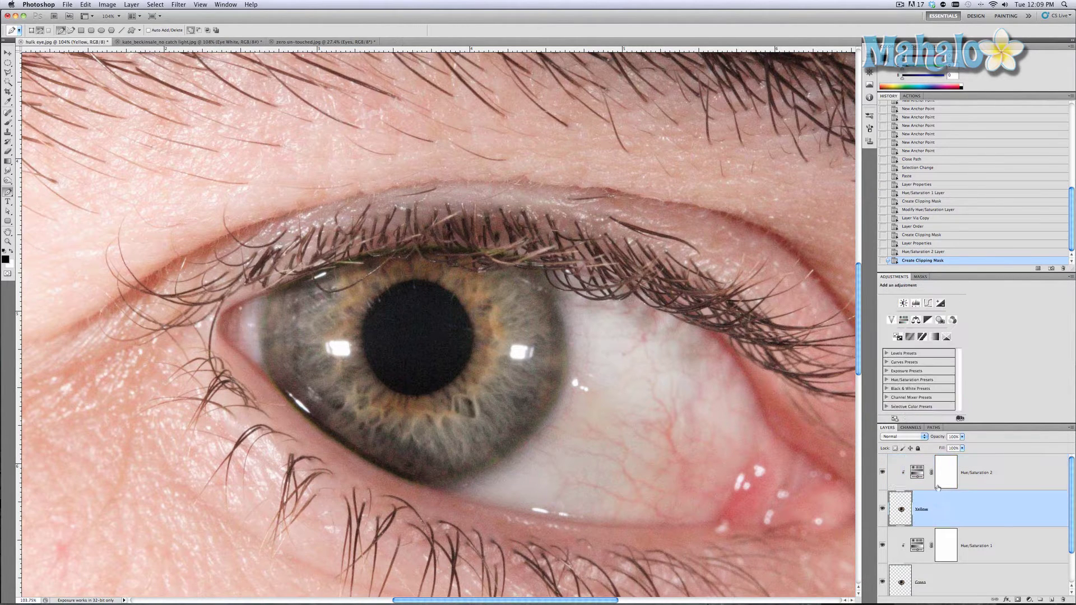
left_click(995, 474)
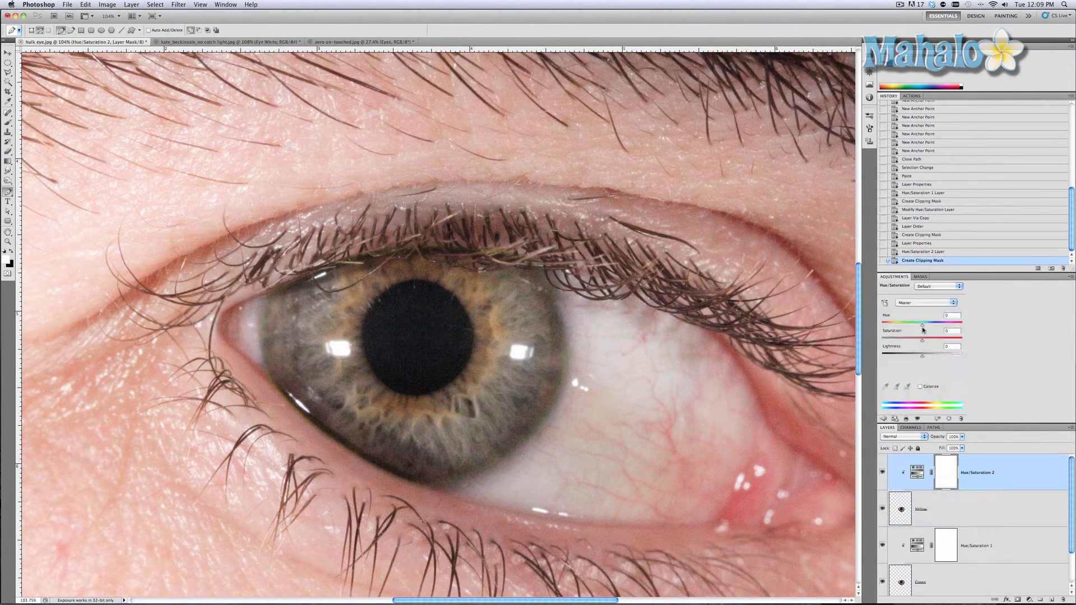
left_click_drag(923, 324, 950, 342)
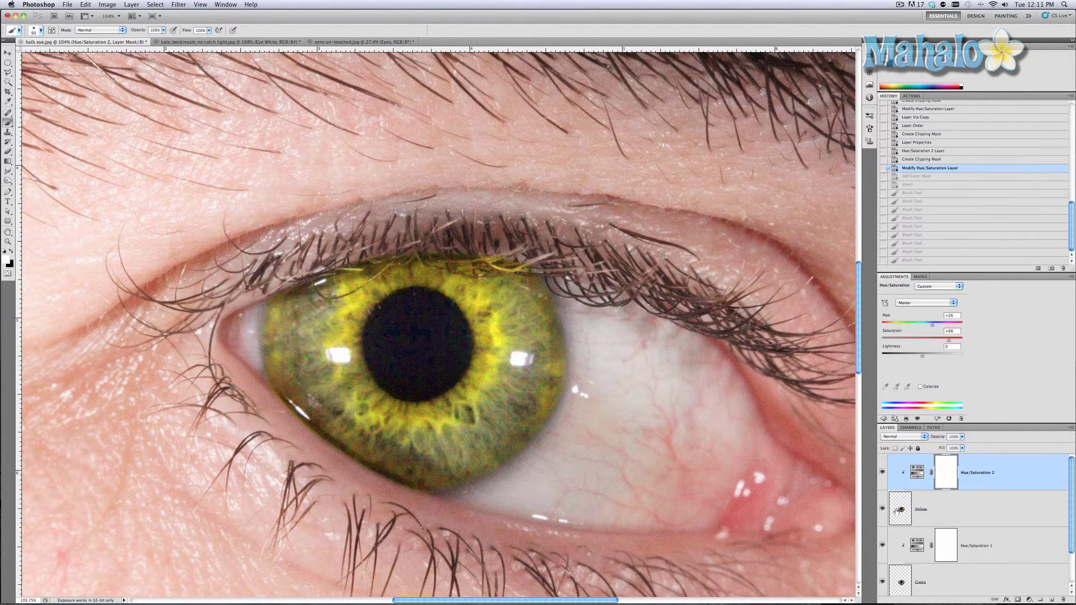
Step: Add a layer mask to the Yellow layer and invert it to hide all the yellow
left_click(897, 513)
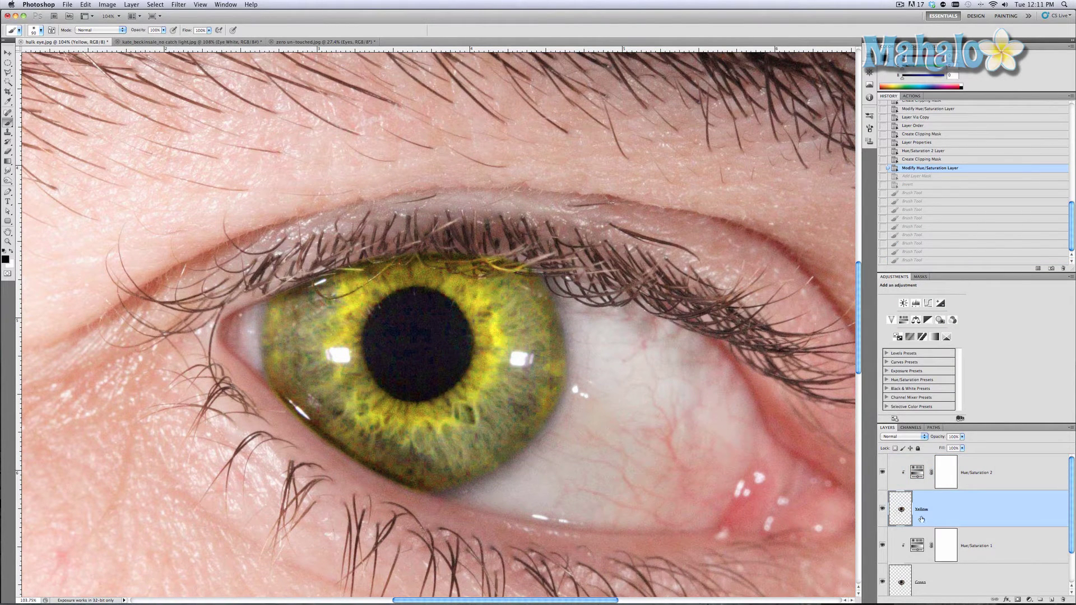
left_click(1018, 598)
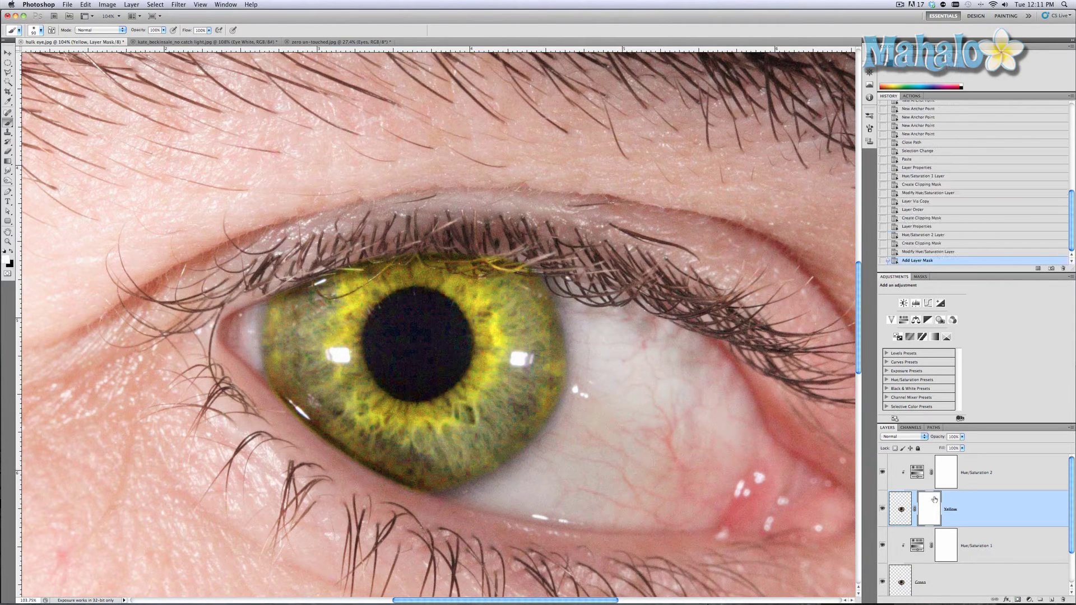
key("super+i")
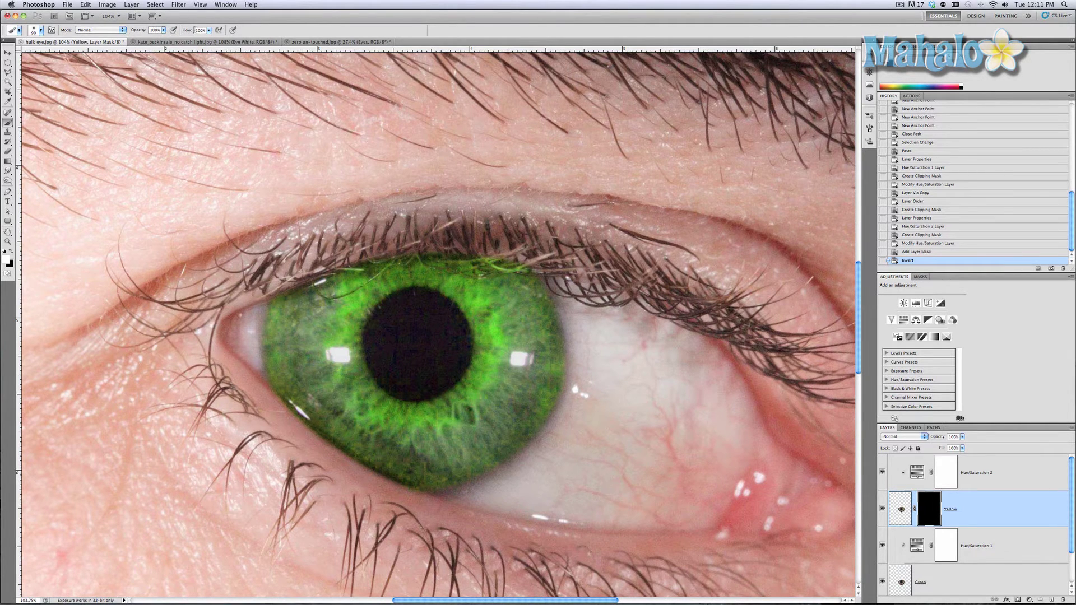
Step: With a soft brush, paint the mask to reveal yellow in a ring around the pupil
left_click(42, 31)
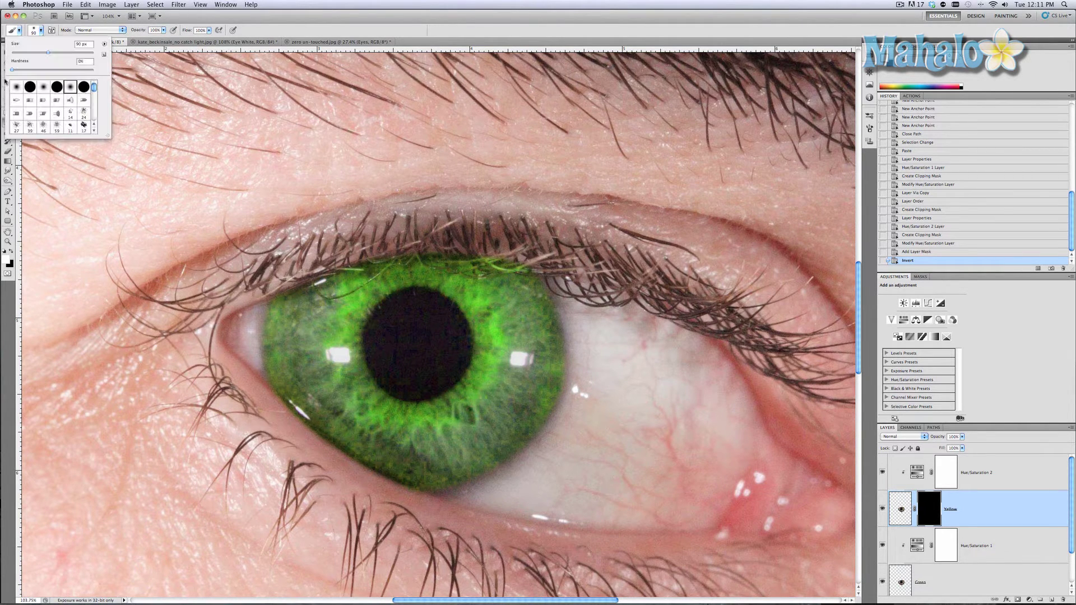
left_click(207, 100)
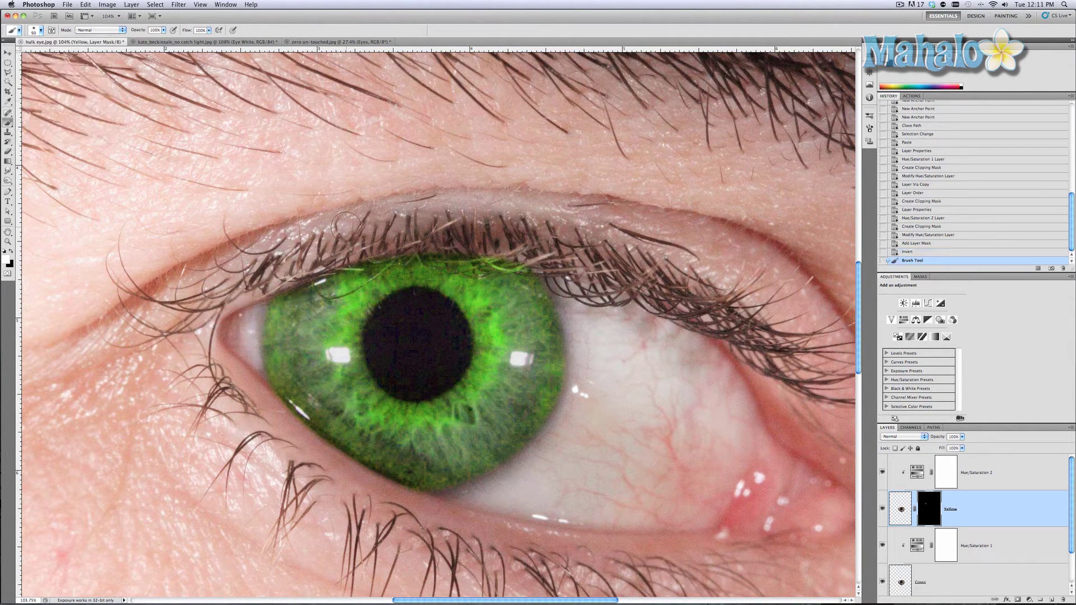
mouse_move(352, 311)
left_mouse_down()
mouse_move(381, 283)
mouse_move(448, 283)
mouse_move(472, 305)
mouse_move(486, 343)
mouse_move(465, 399)
mouse_move(393, 399)
mouse_move(358, 370)
mouse_move(353, 311)
mouse_move(337, 349)
mouse_move(390, 425)
left_mouse_up()
scroll(448, 393, "down", 1)
scroll(418, 400, "up", 1)
left_click_drag(465, 414, 465, 423)
mouse_move(468, 381)
left_mouse_down()
mouse_move(497, 323)
mouse_move(476, 291)
left_mouse_up()
mouse_move(384, 273)
left_mouse_down()
mouse_move(361, 267)
mouse_move(342, 297)
left_mouse_up()
mouse_move(403, 404)
left_mouse_down()
mouse_move(436, 415)
mouse_move(459, 398)
mouse_move(487, 356)
mouse_move(490, 314)
left_mouse_up()
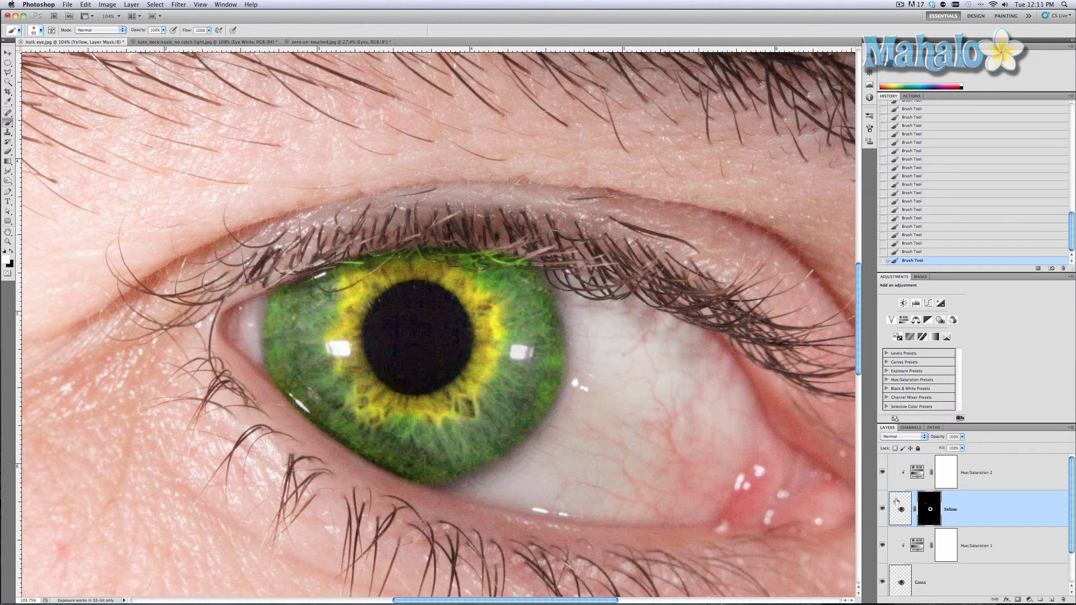
scroll(902, 541, "down", 1)
Step: On the Green layer, darken the iris's outer rim with the Burn tool
left_click(900, 541)
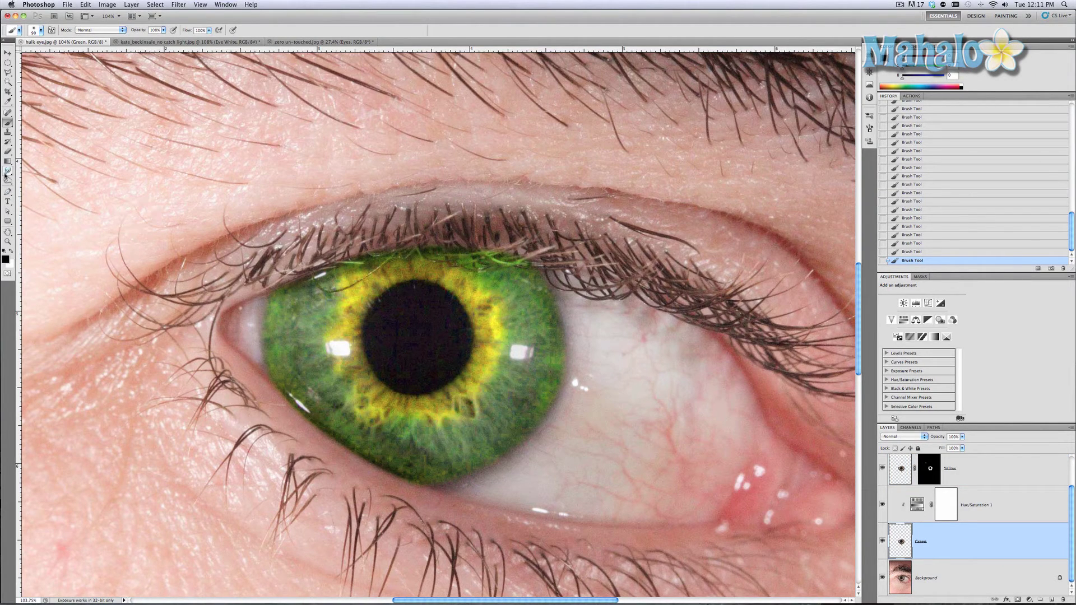
left_click_drag(7, 180, 25, 188)
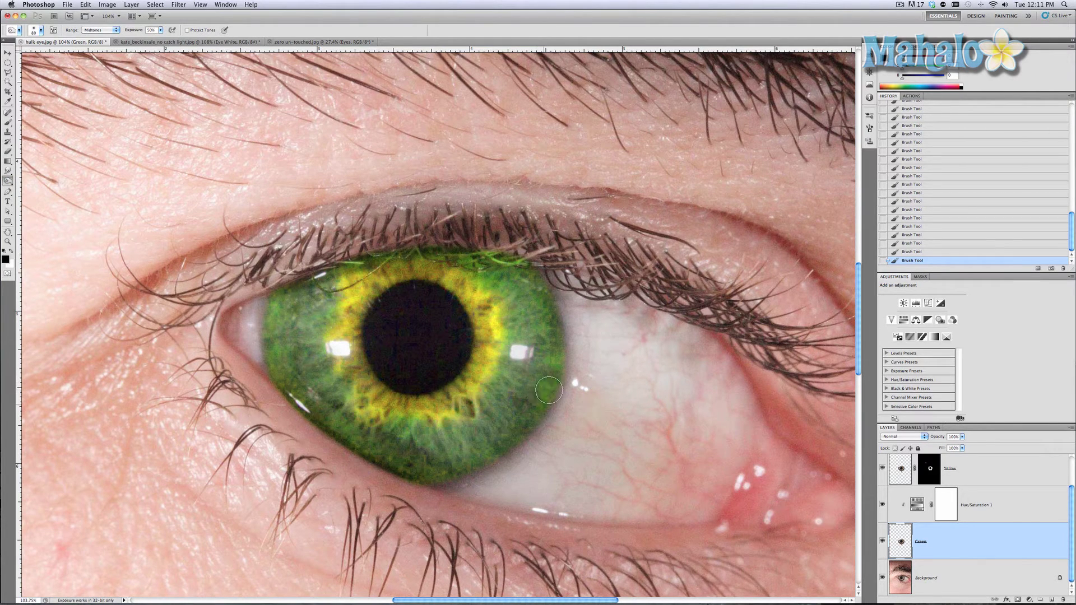
mouse_move(550, 385)
left_mouse_down()
mouse_move(545, 301)
mouse_move(484, 255)
mouse_move(395, 254)
mouse_move(314, 272)
mouse_move(274, 309)
mouse_move(272, 359)
mouse_move(297, 405)
mouse_move(403, 465)
mouse_move(472, 457)
mouse_move(551, 400)
left_mouse_up()
scroll(331, 435, "down", 1)
Step: Fit the photo on screen and switch History between the original grey eye and the final Burn Tool state
key("super+0")
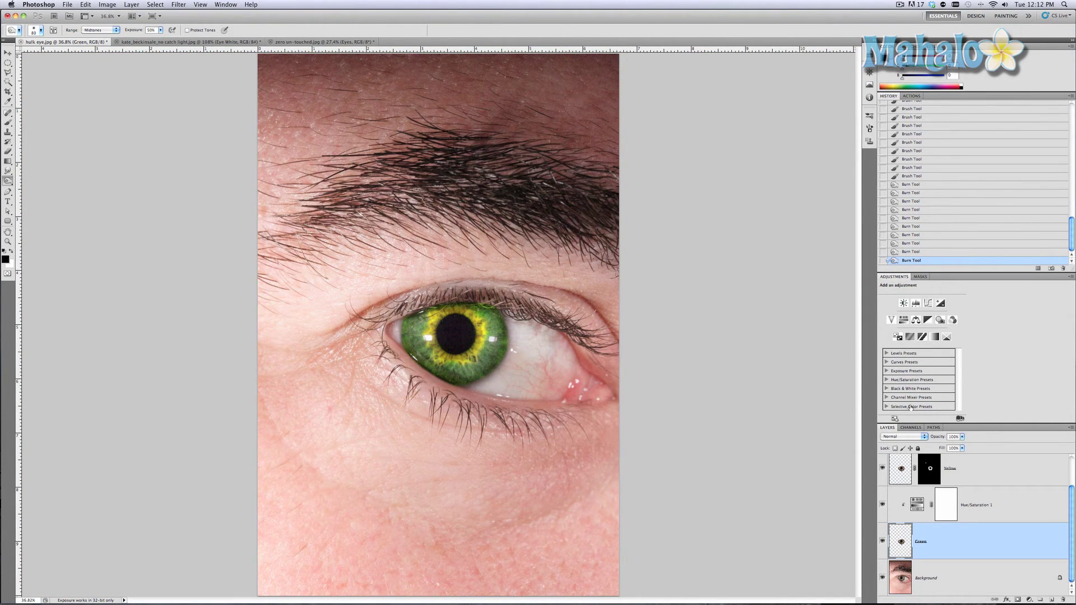
scroll(900, 478, "up", 2)
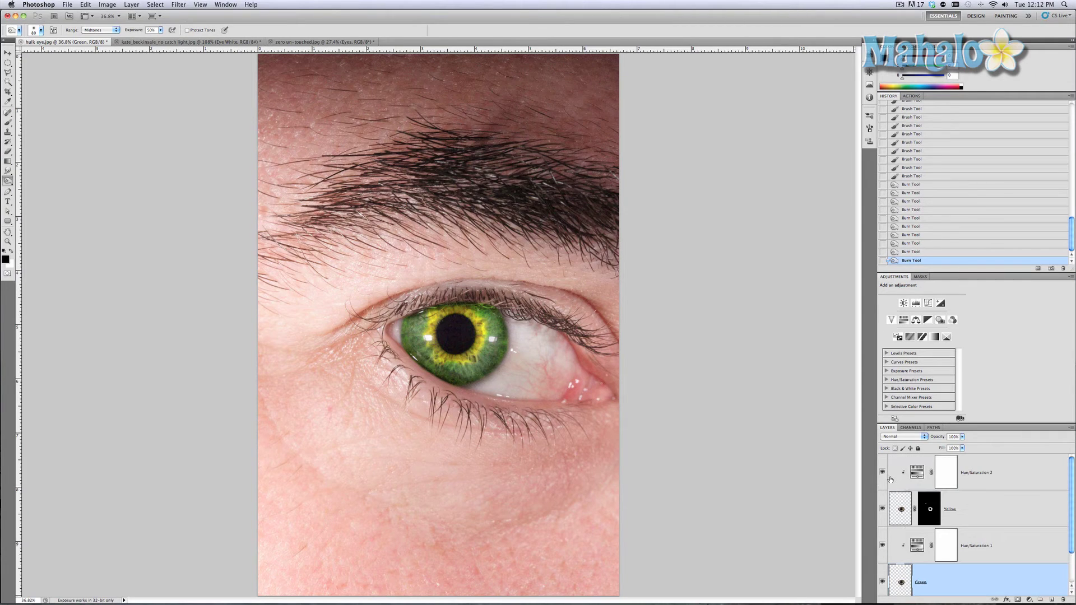
scroll(906, 127, "up", 10)
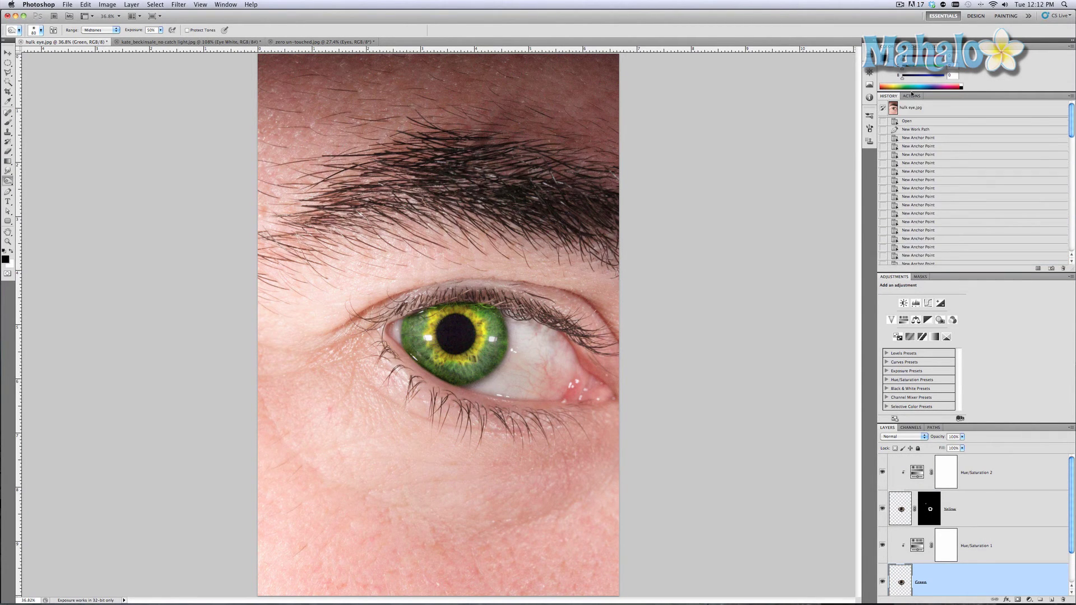
left_click(915, 110)
scroll(947, 235, "down", 10)
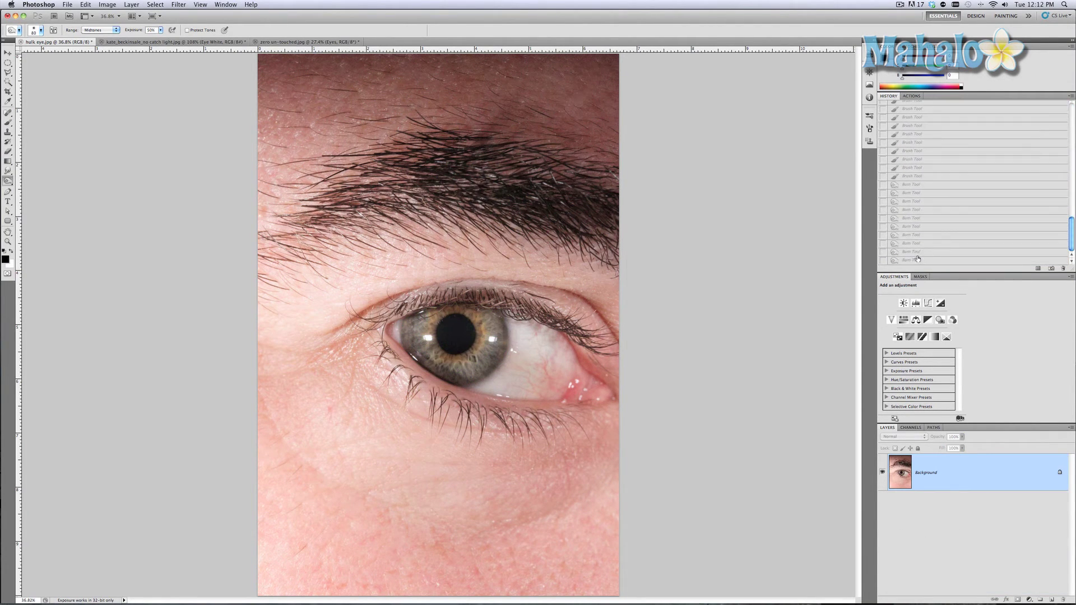
left_click(911, 261)
scroll(928, 118, "up", 10)
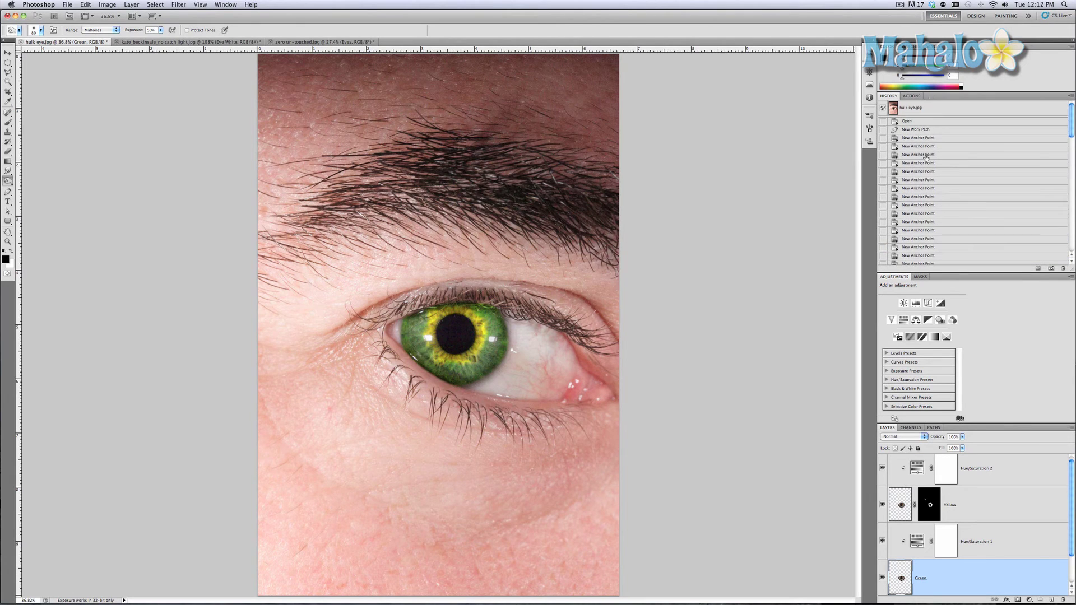
left_click(921, 110)
scroll(925, 221, "down", 10)
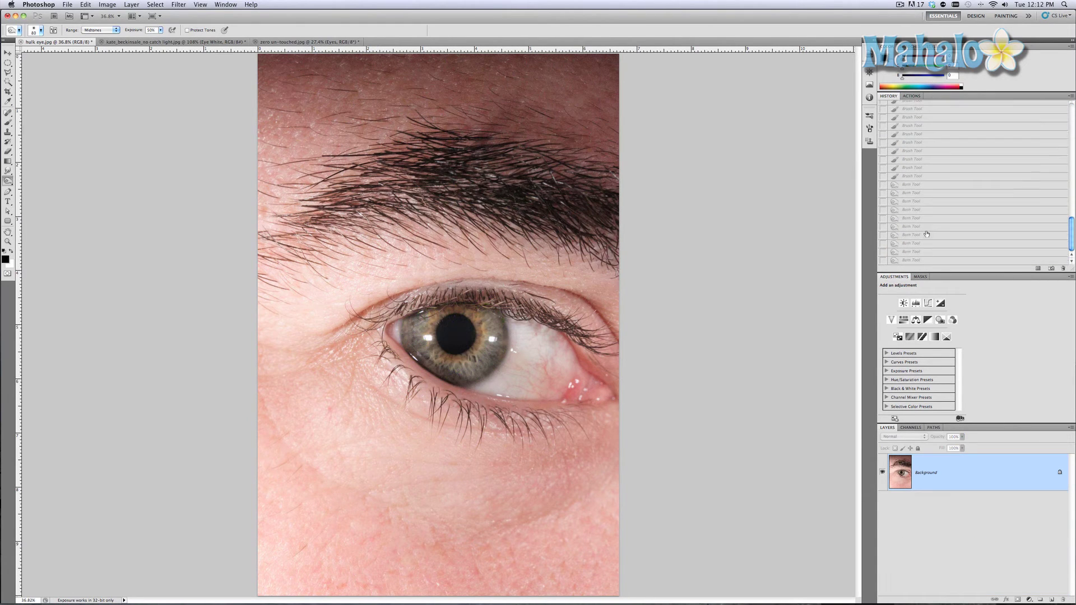
left_click(928, 261)
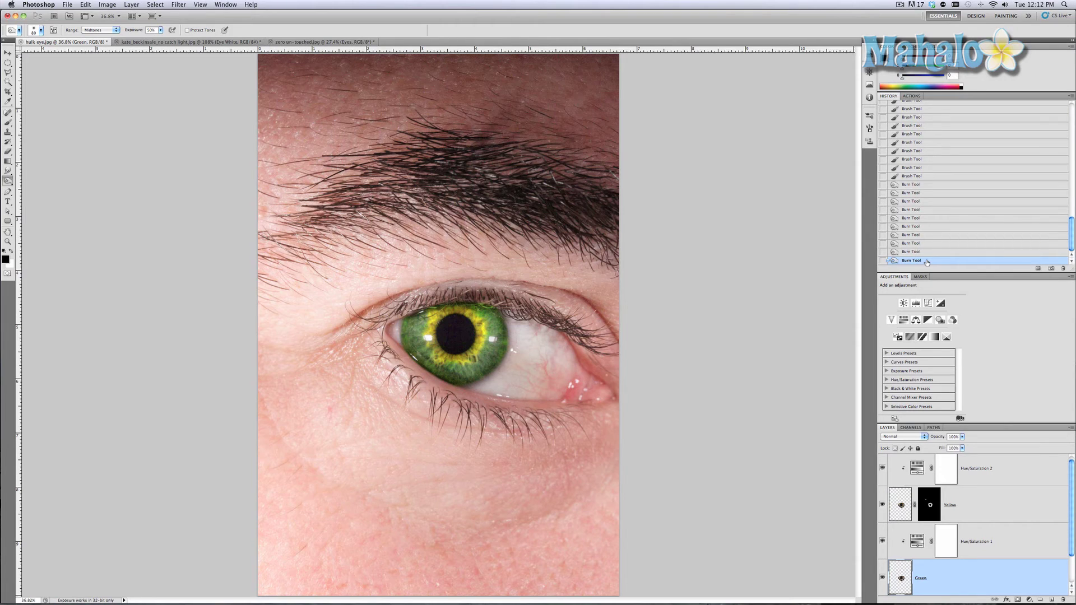